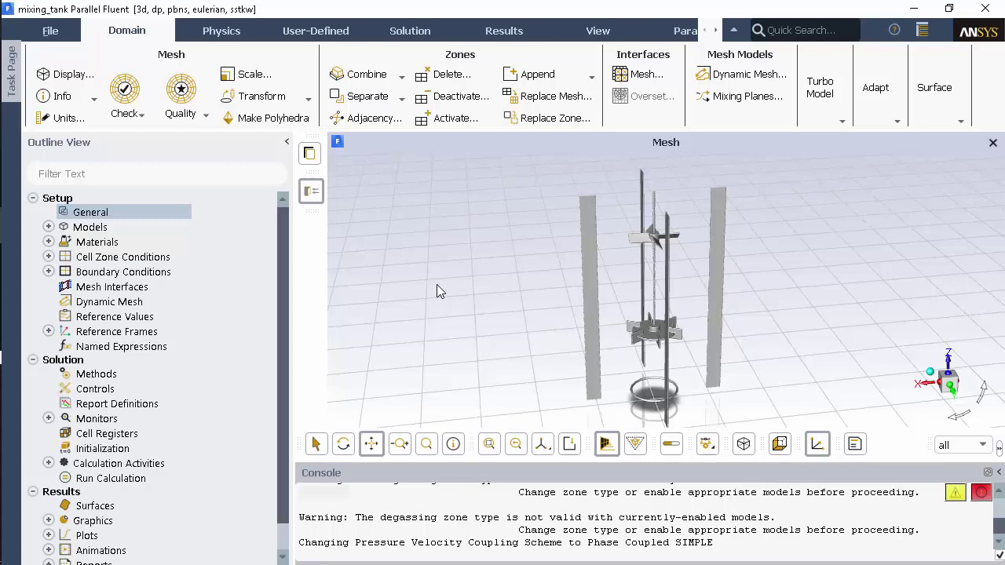
Expand Cell Zone Conditions to list the fluid_tank-2, pbt-zone and rbt-zone fluid zones
click(47, 257)
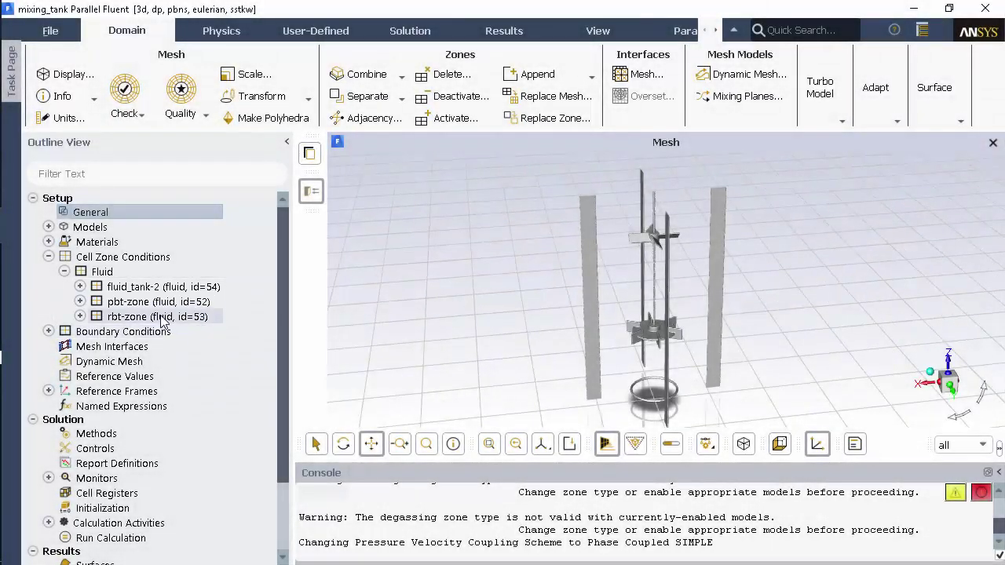
Make rbt-zone a moving reference frame rotating at 450 rpm
double_click(161, 316)
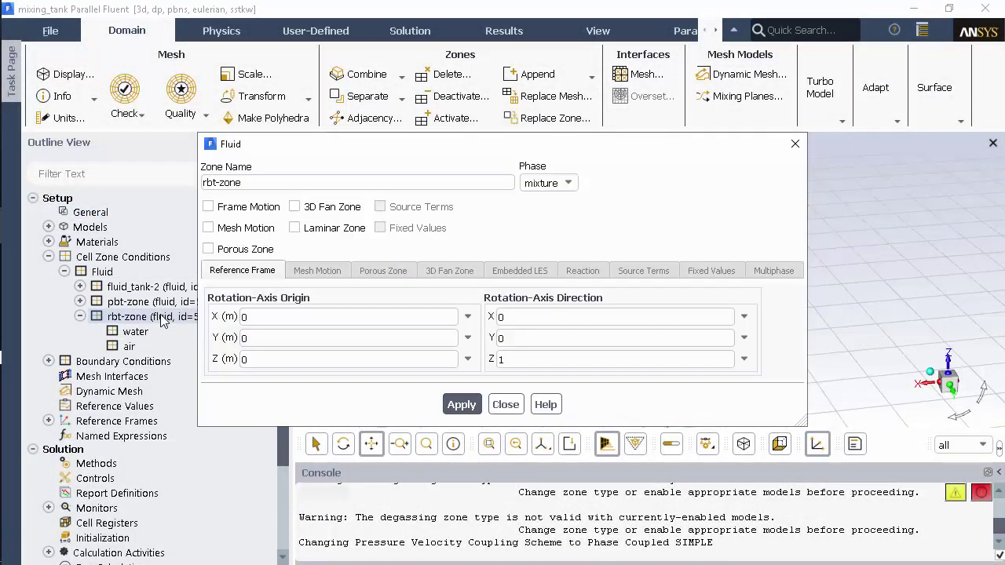
click(240, 208)
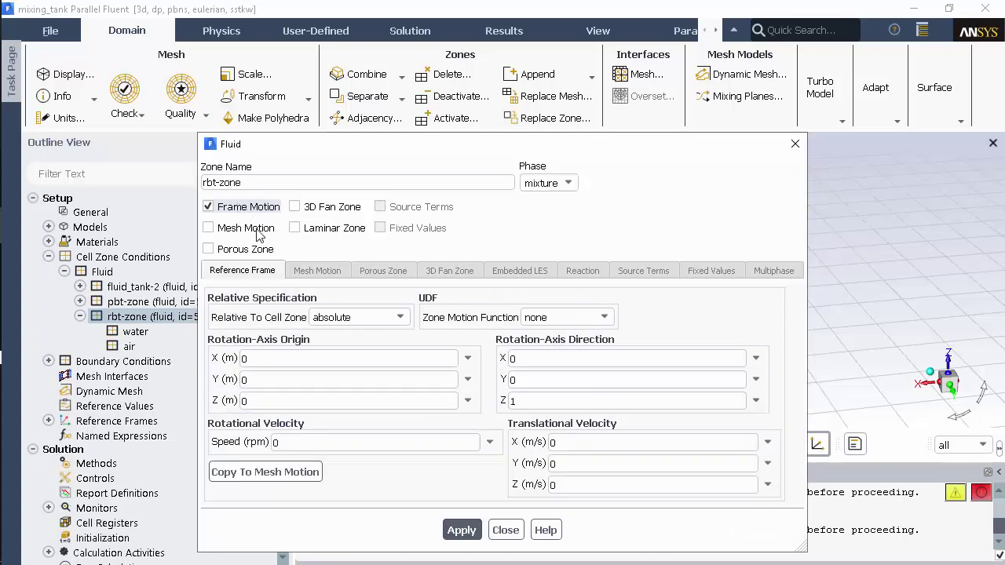
click(303, 443)
double_click(303, 445)
text(450)
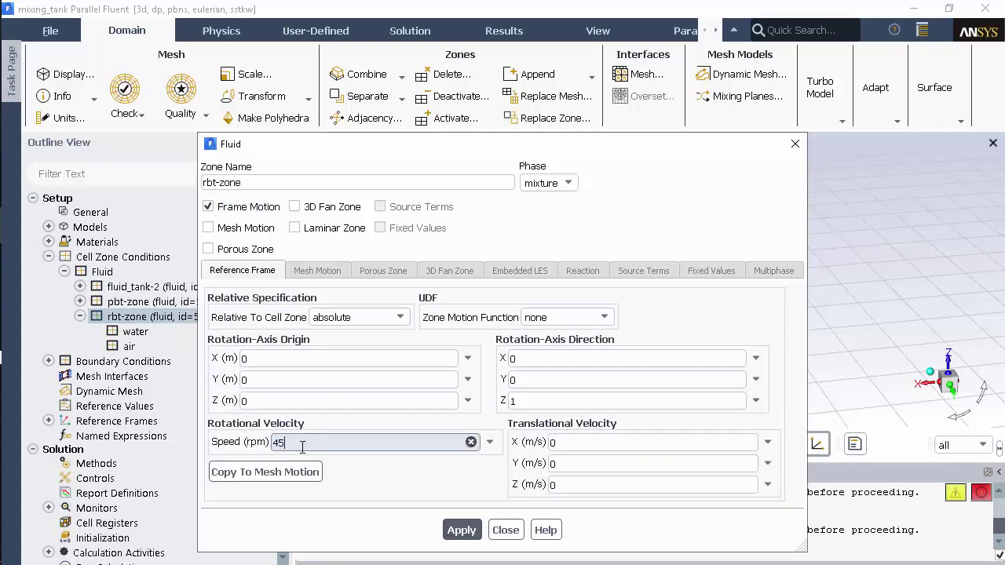
click(462, 530)
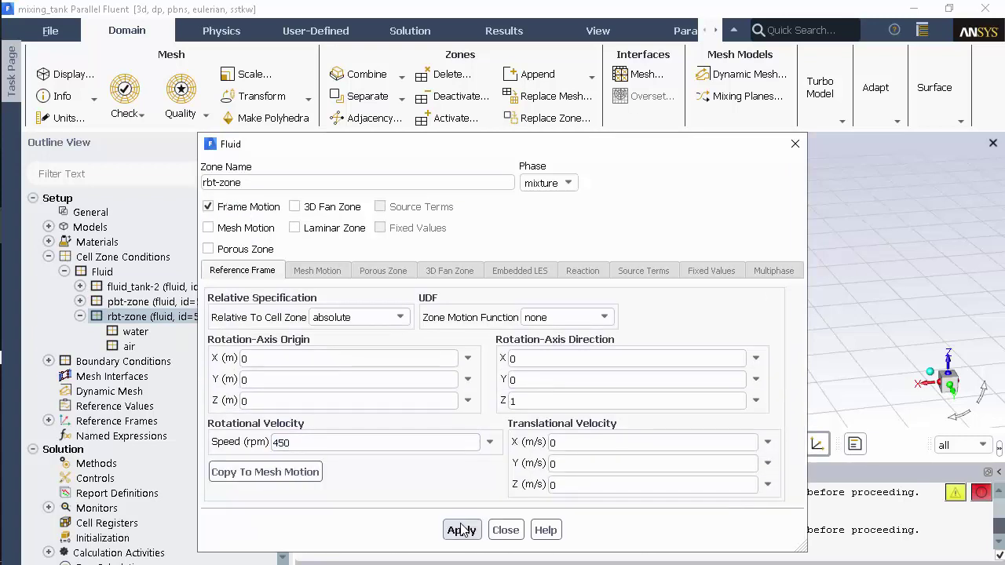
click(506, 531)
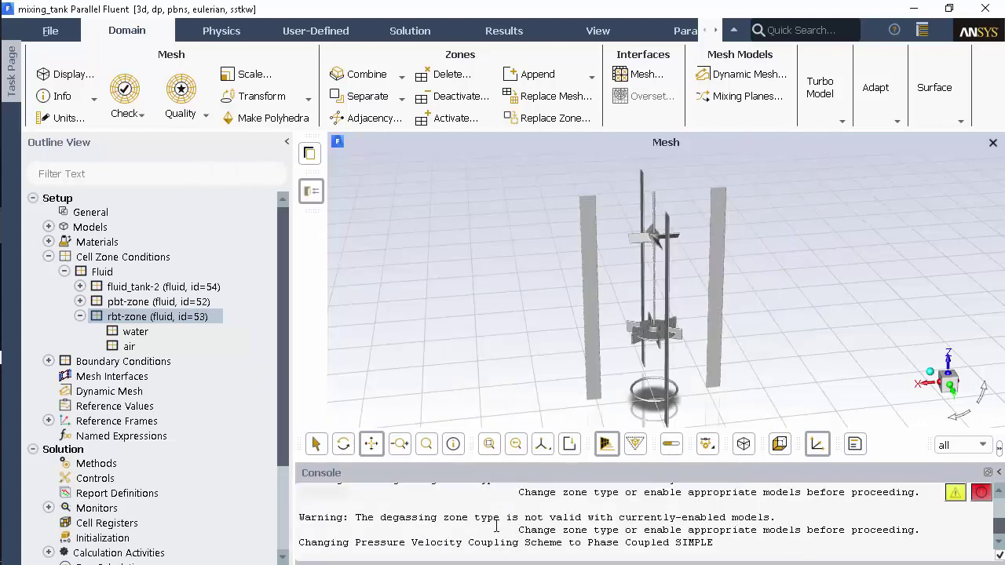
Give pbt-zone the same 450 rpm frame motion, then open the fluid_tank-2 zone settings
double_click(135, 308)
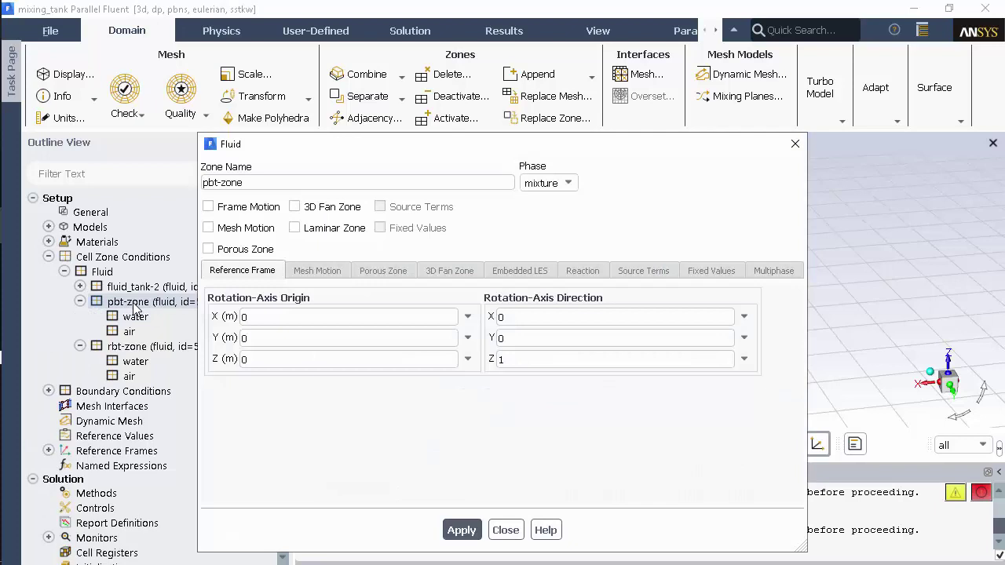
drag(284, 145, 252, 91)
click(217, 155)
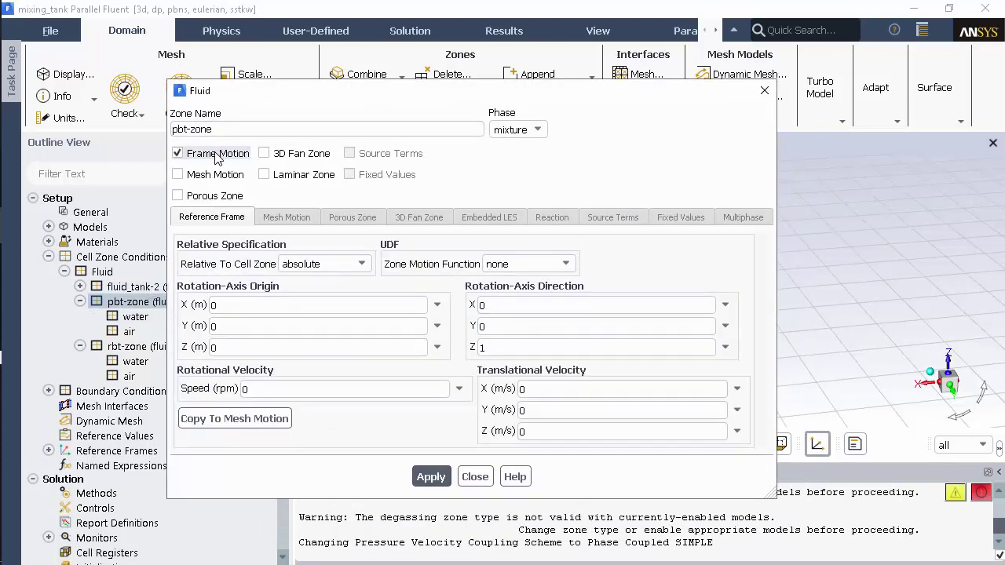
double_click(309, 389)
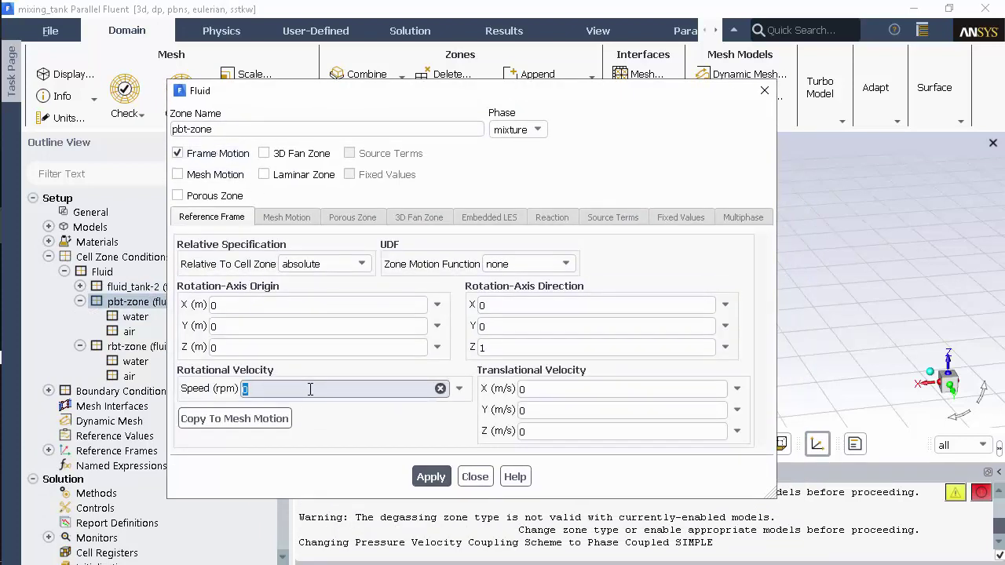
text(450)
click(433, 478)
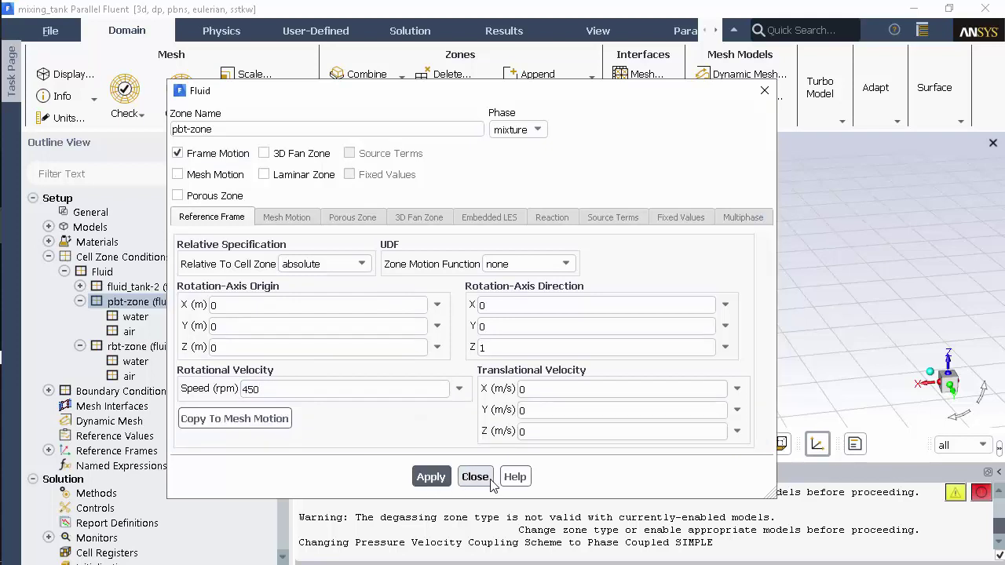
click(476, 478)
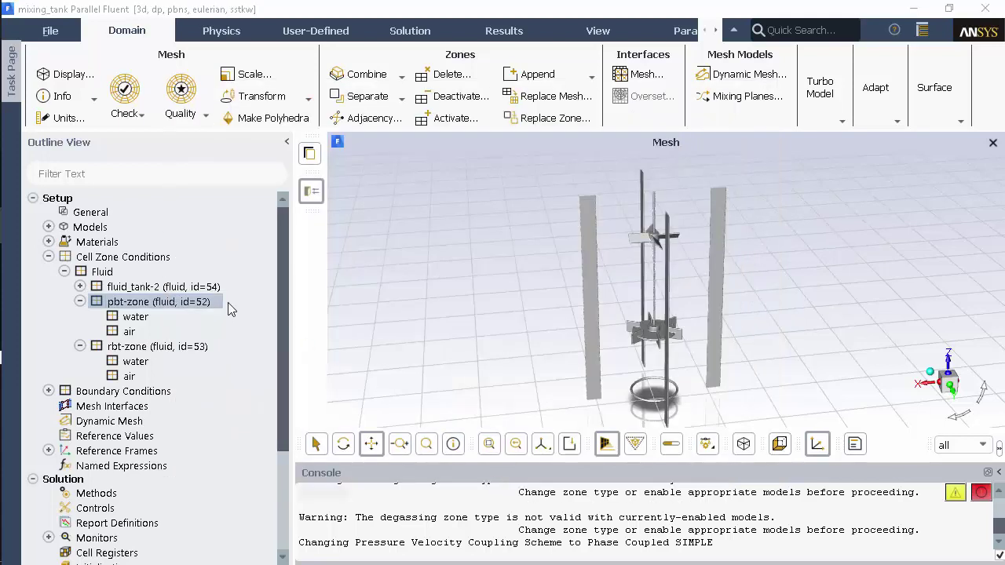
double_click(160, 287)
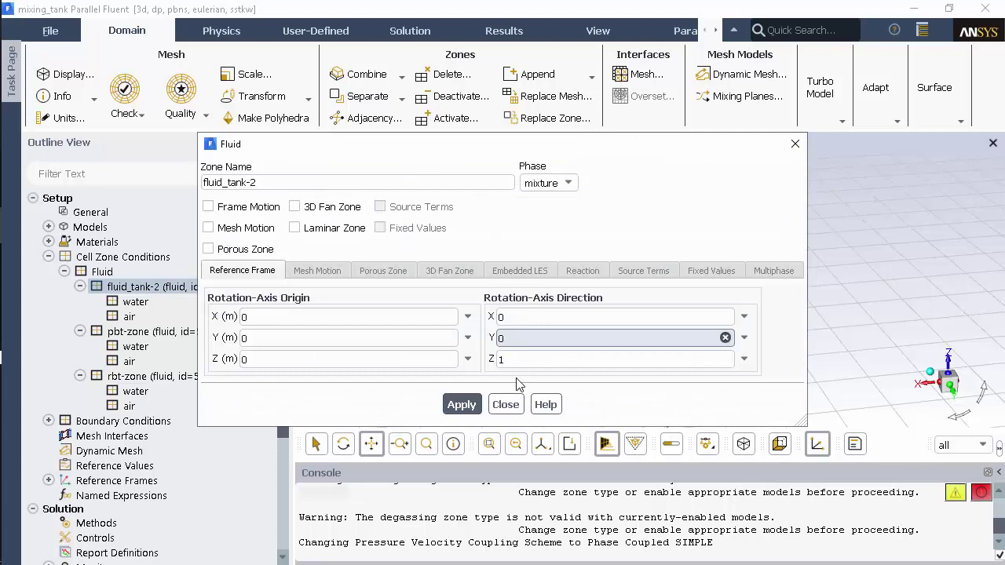
Leave fluid_tank-2 unchanged and review pbt-wall as a stationary wall under Boundary Conditions
click(506, 404)
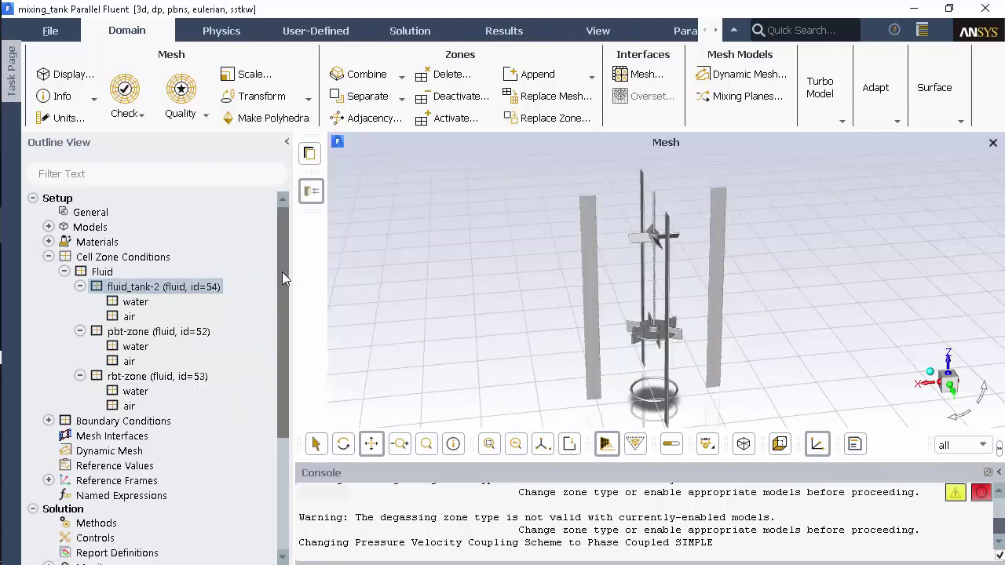
drag(282, 272, 261, 325)
scroll(261, 325, down, 1)
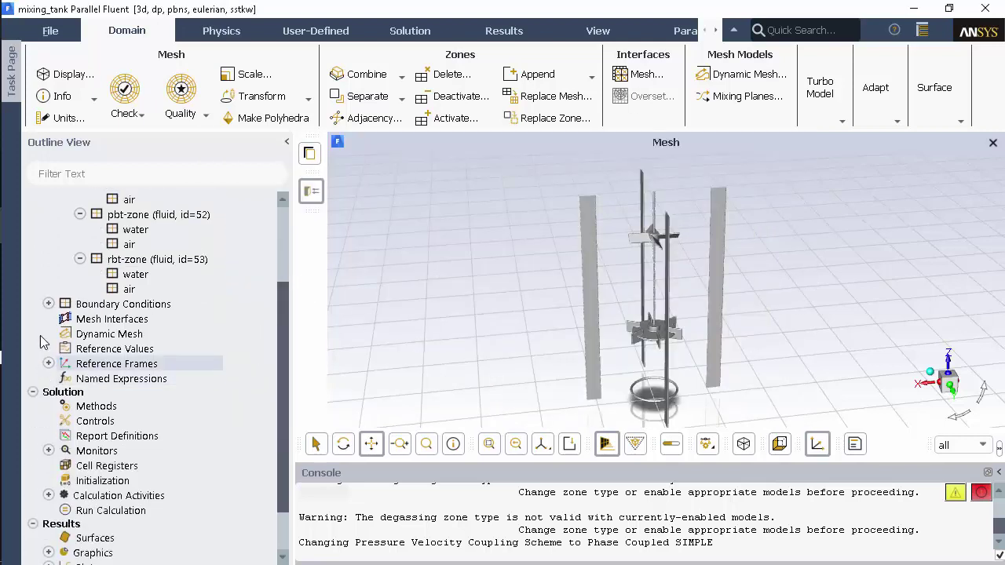
click(48, 304)
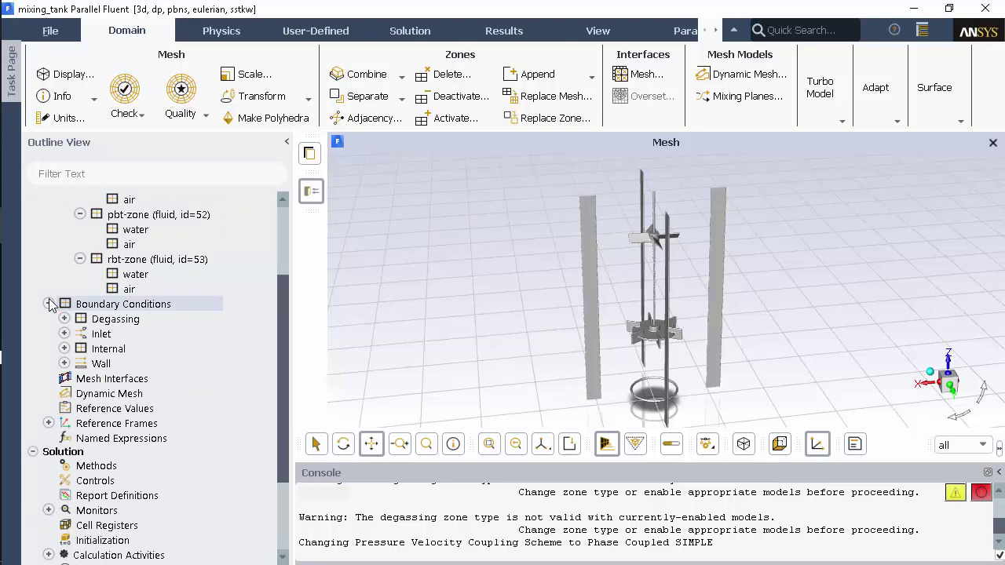
click(65, 363)
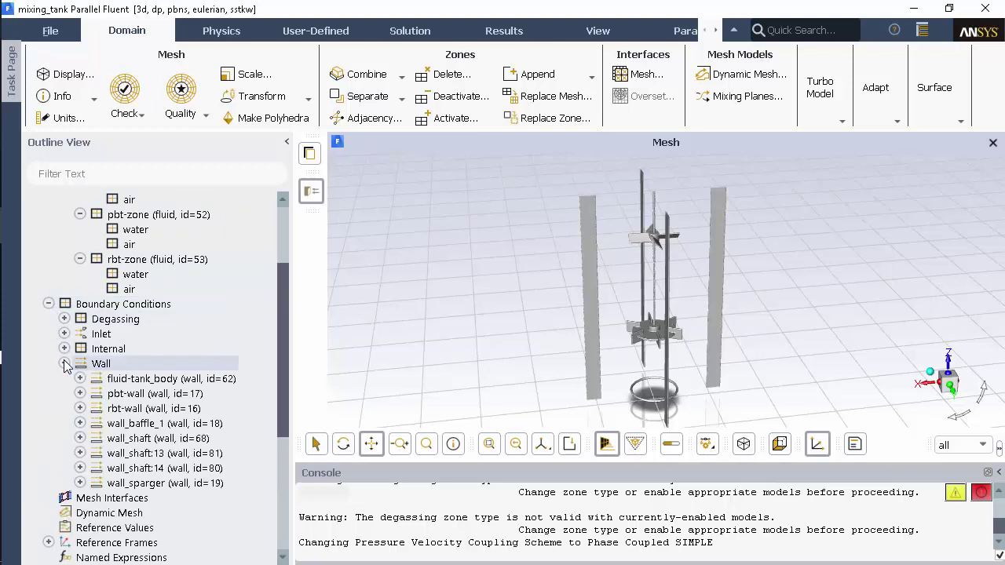
double_click(213, 393)
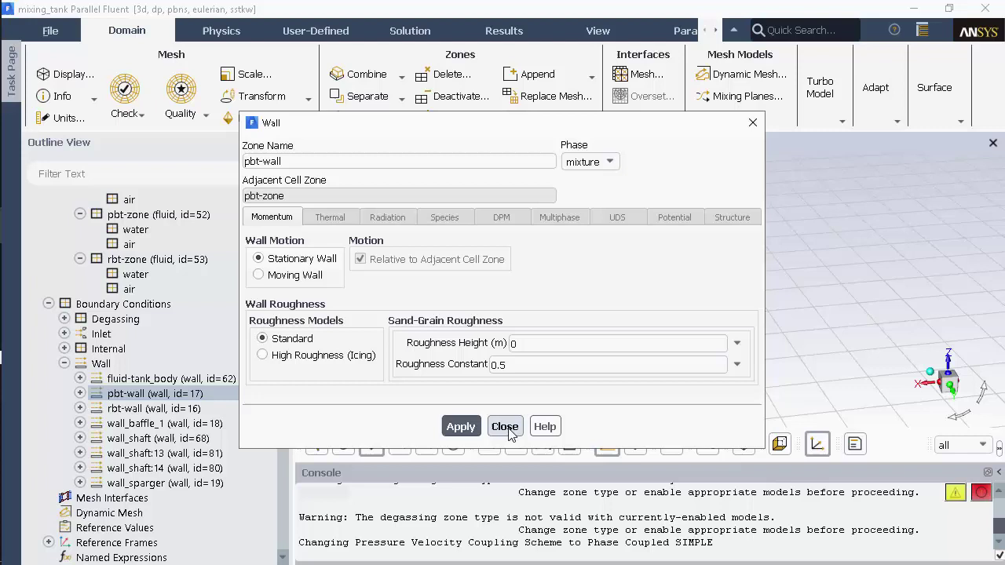
click(505, 428)
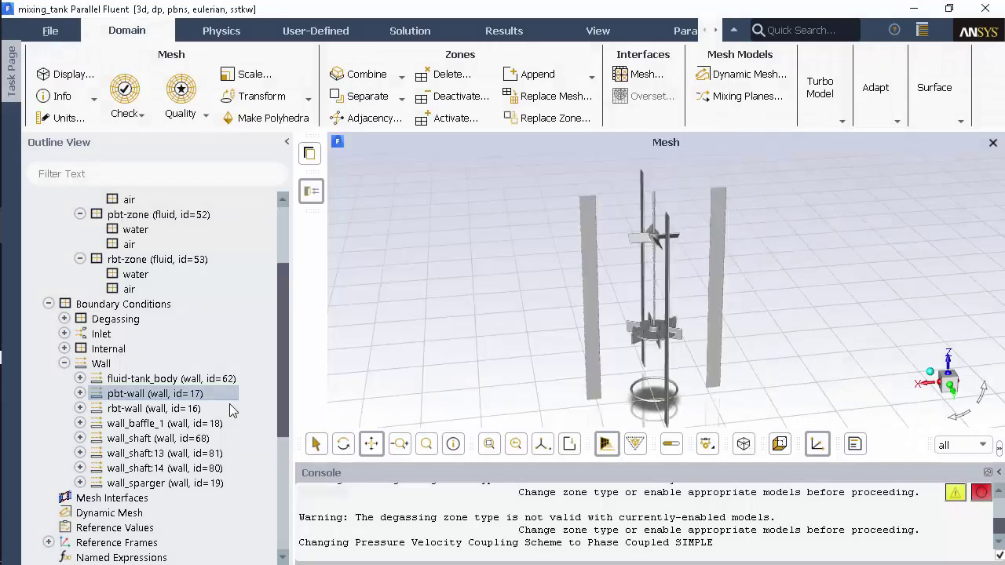
Expand the Inlet group to show gas-inlet and its water and air phases
click(63, 364)
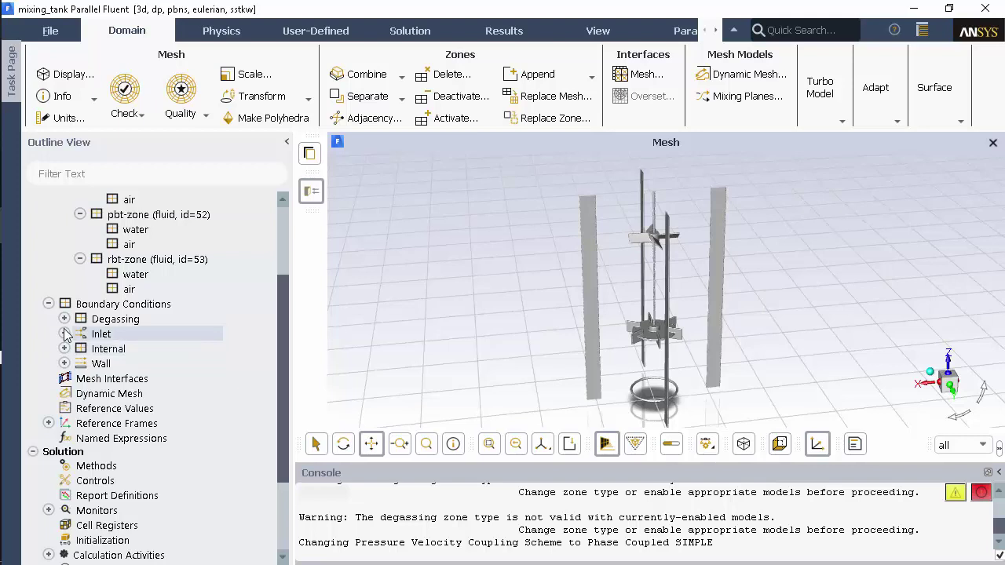
click(65, 334)
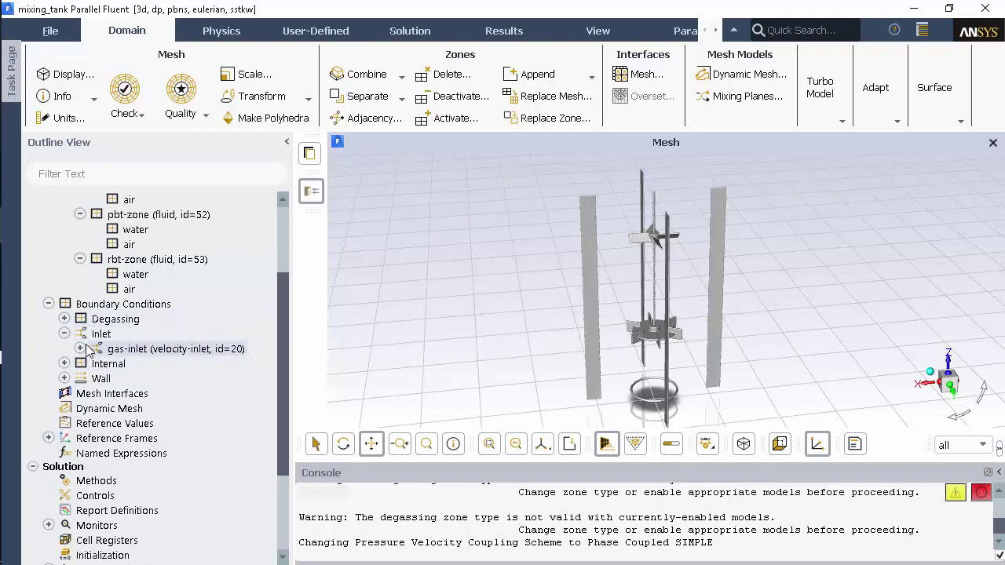
click(81, 349)
Set the gas-inlet water phase to 3% turbulence intensity and 0.0254 m hydraulic diameter
double_click(173, 363)
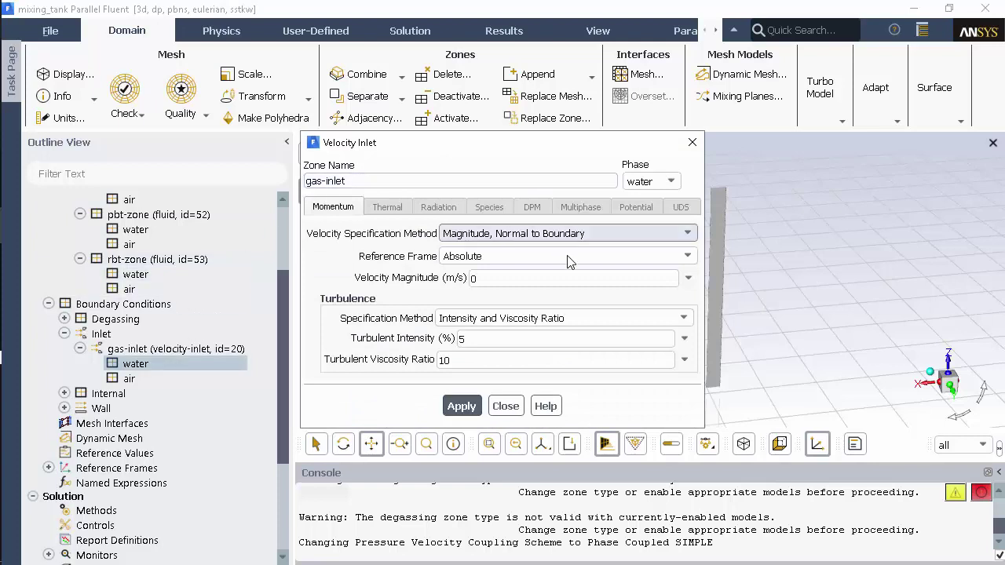
click(618, 315)
click(597, 374)
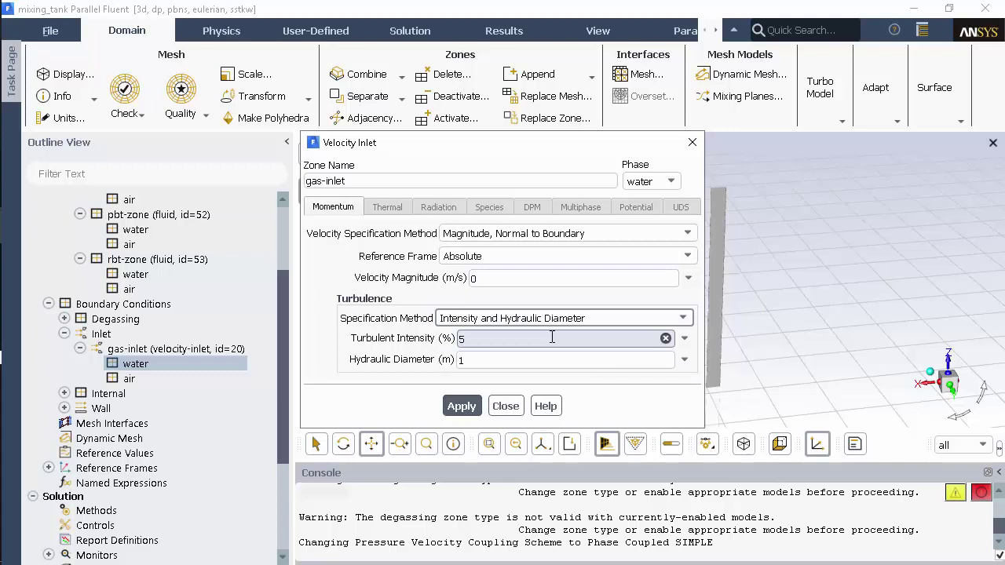
double_click(554, 337)
text(3)
click(538, 359)
key(BackSpace)
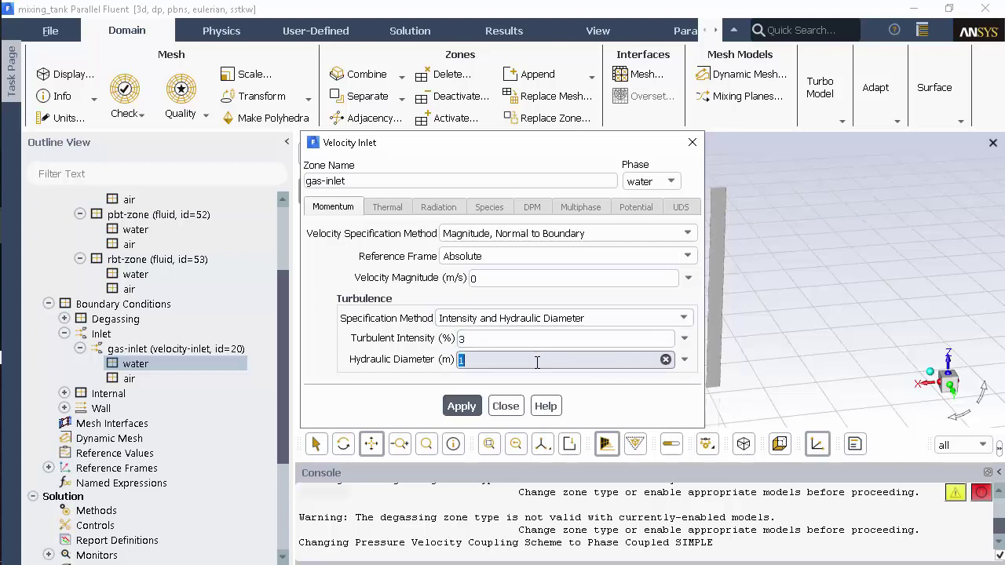
text(0.0254)
click(462, 406)
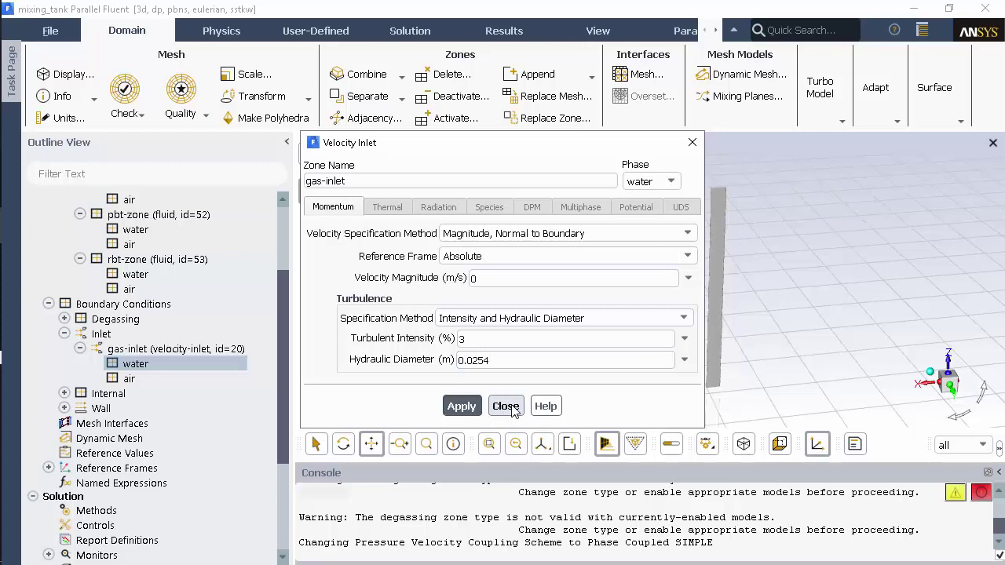
click(507, 406)
Set the gas-inlet air phase to 0.05 m/s velocity with volume fraction 1
click(163, 381)
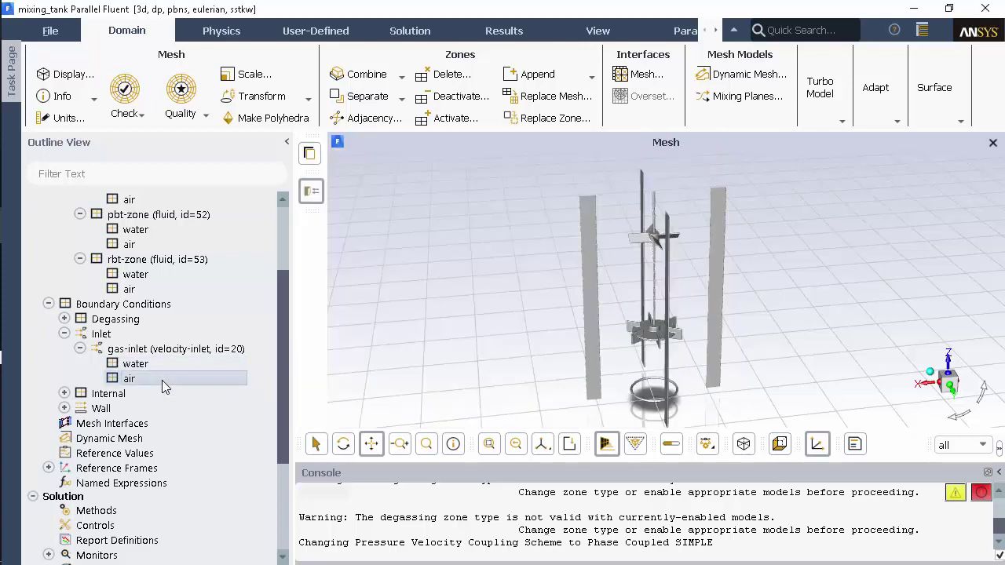
double_click(161, 381)
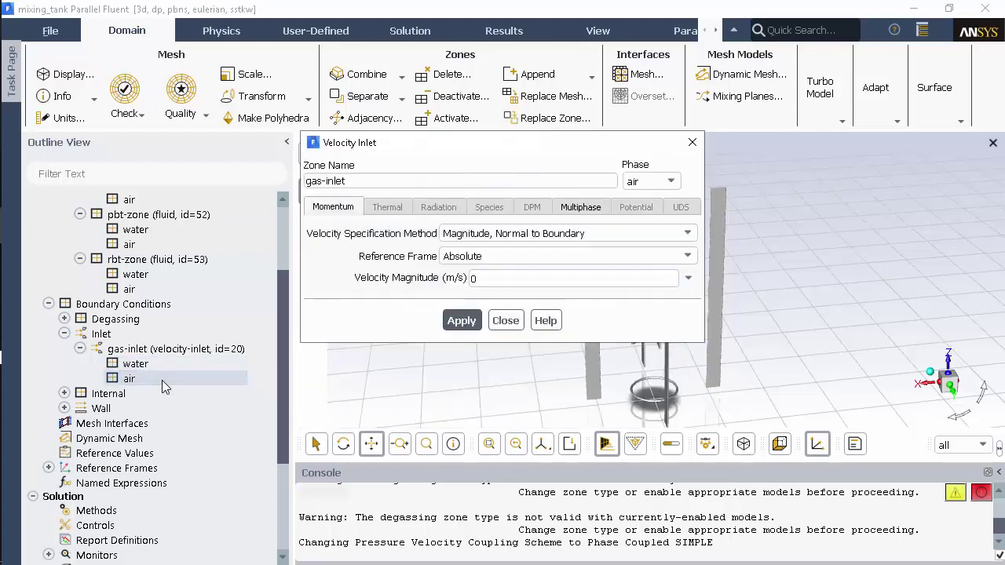
click(499, 279)
text(.05)
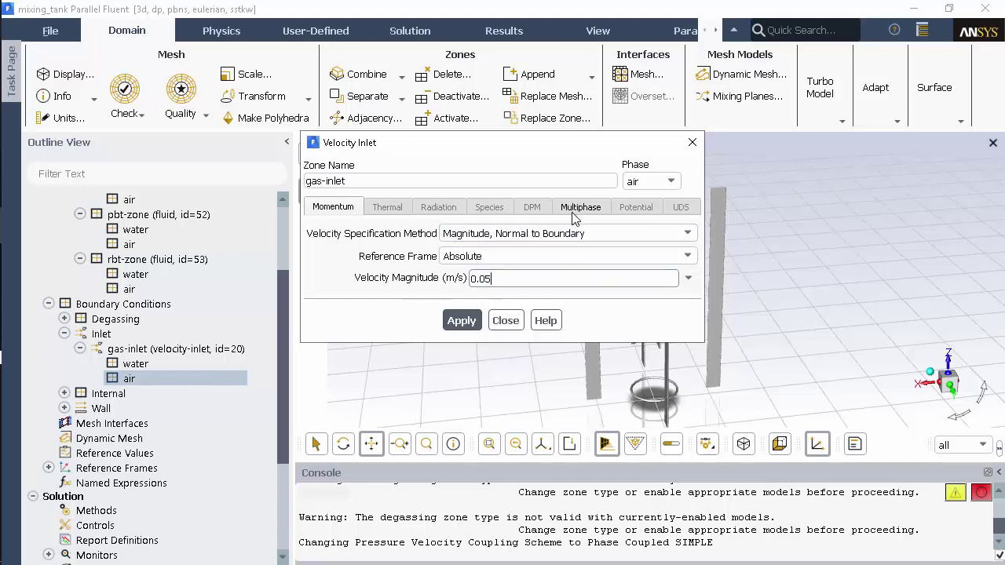
click(572, 213)
double_click(542, 230)
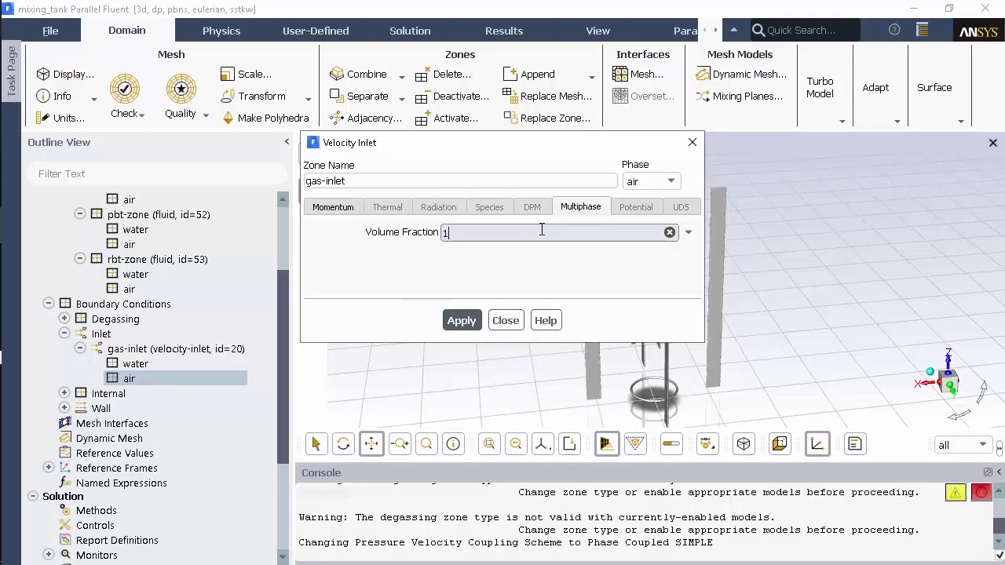
text(1)
click(475, 322)
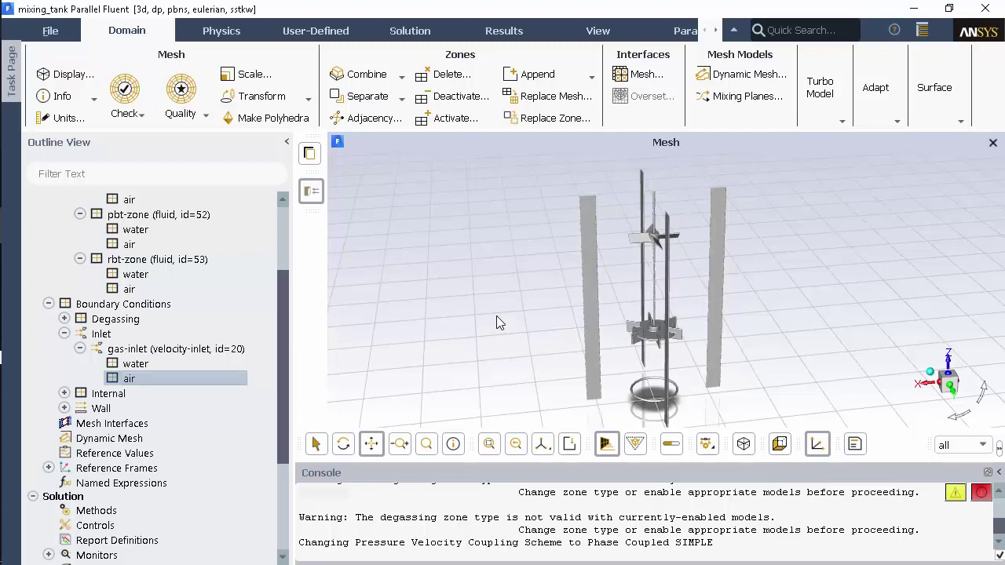
click(417, 37)
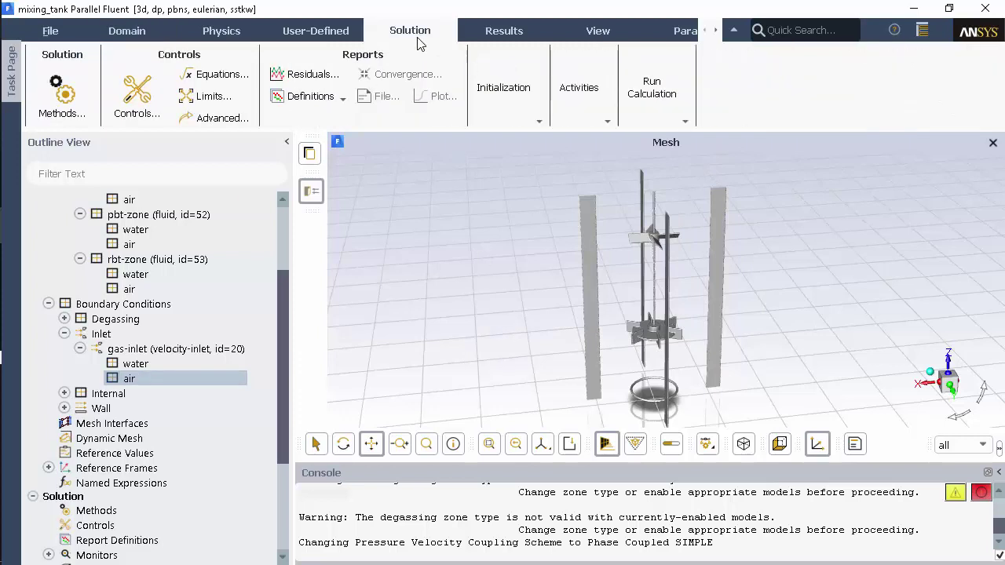
Switch the solution method to the Coupled scheme with Pseudo Transient enabled
click(63, 94)
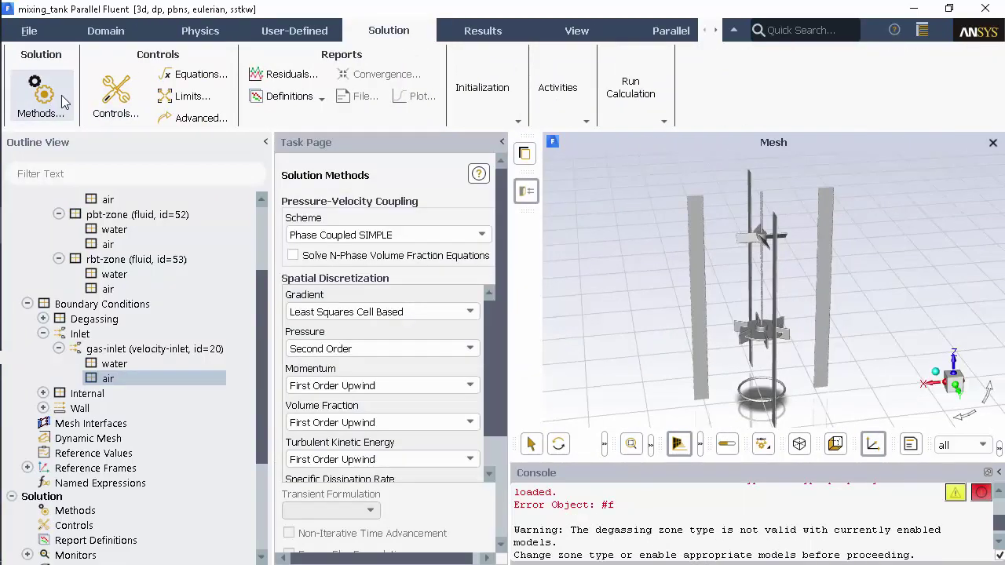
click(410, 235)
click(372, 261)
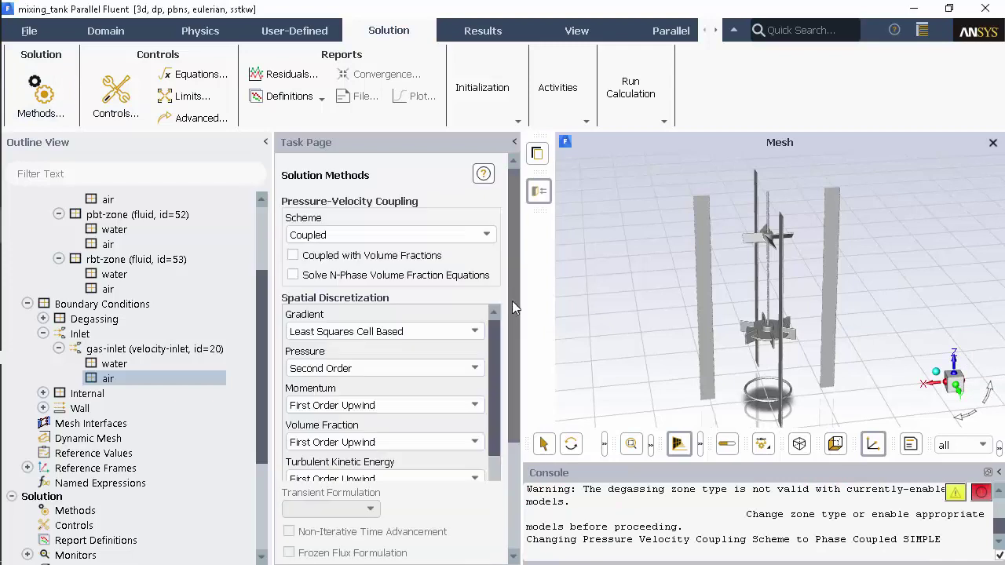
drag(512, 301, 513, 476)
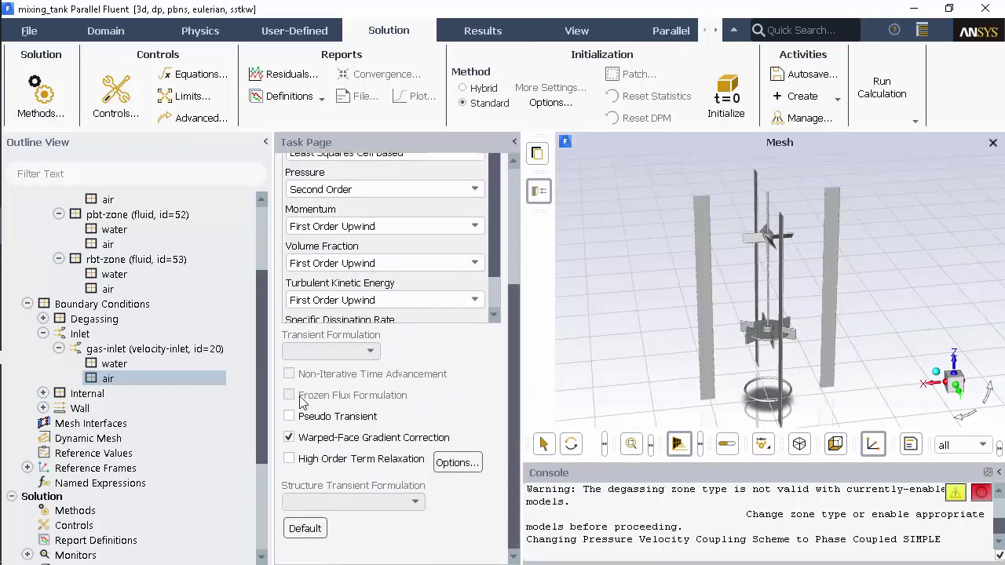
click(317, 420)
drag(263, 407, 252, 488)
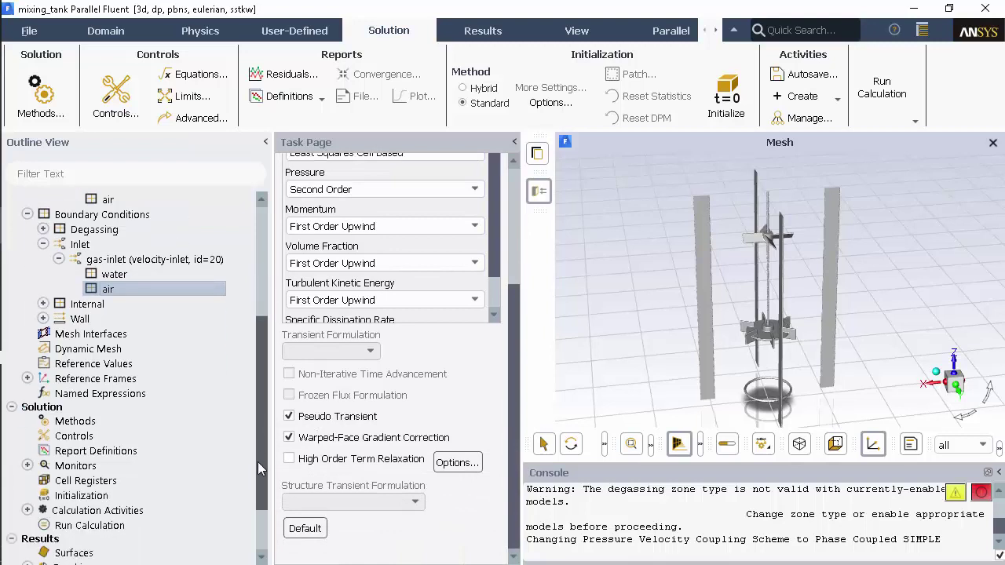
Set the run to 850 iterations and start the calculation
click(136, 464)
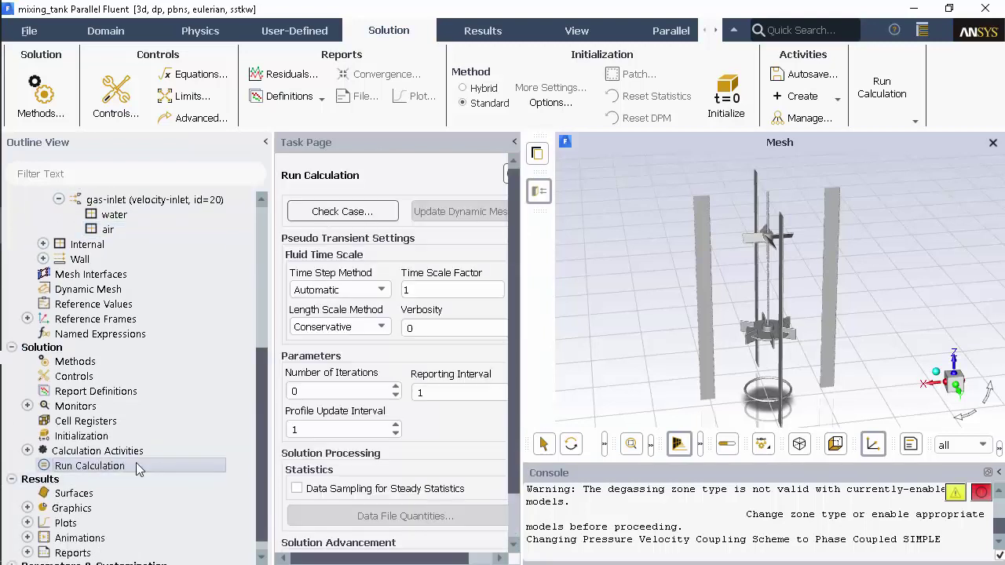
click(328, 391)
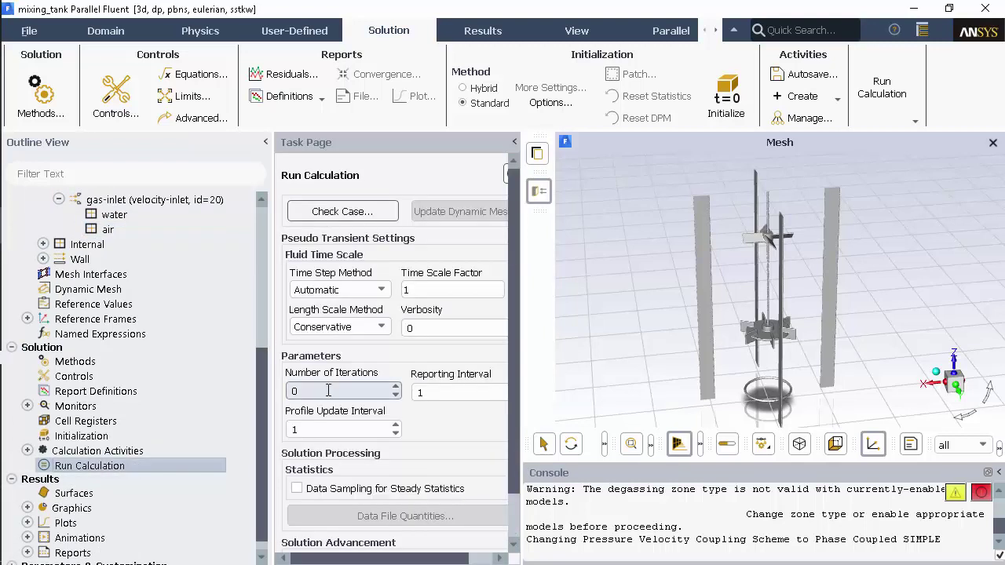
double_click(328, 390)
text(8)
text(50)
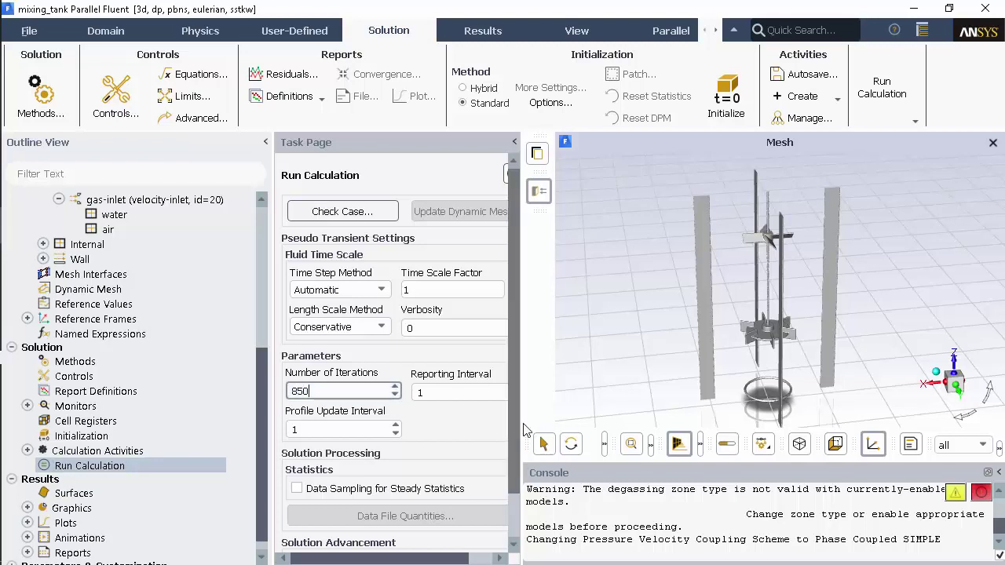
scroll(515, 471, down, 2)
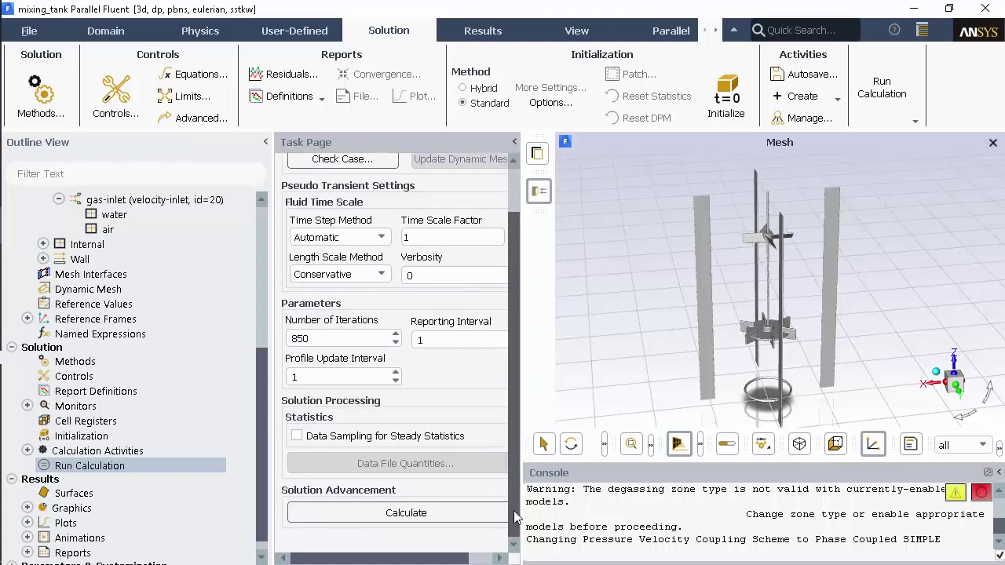
click(455, 514)
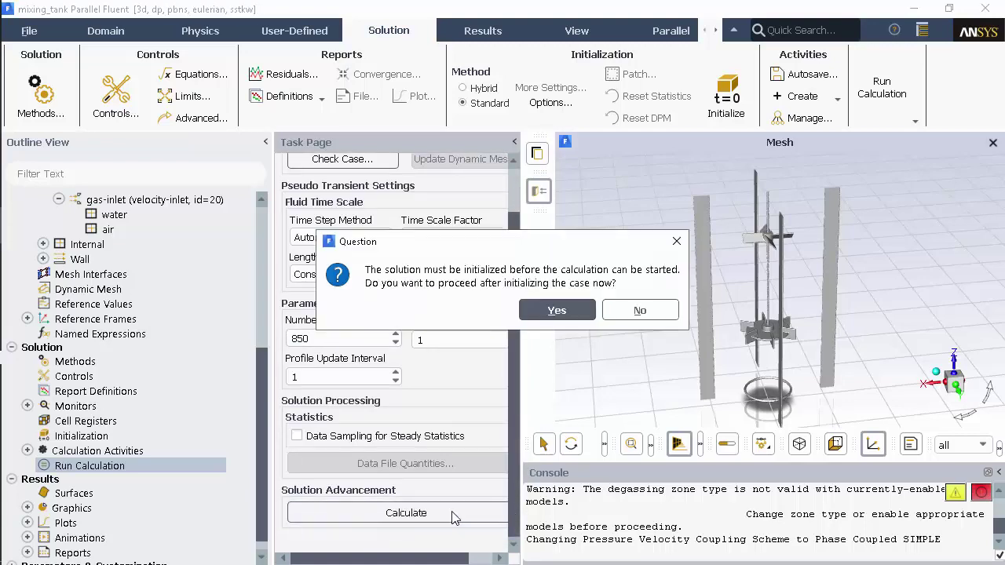
Initialize and solve 850 iterations, then open the list of report types
click(582, 310)
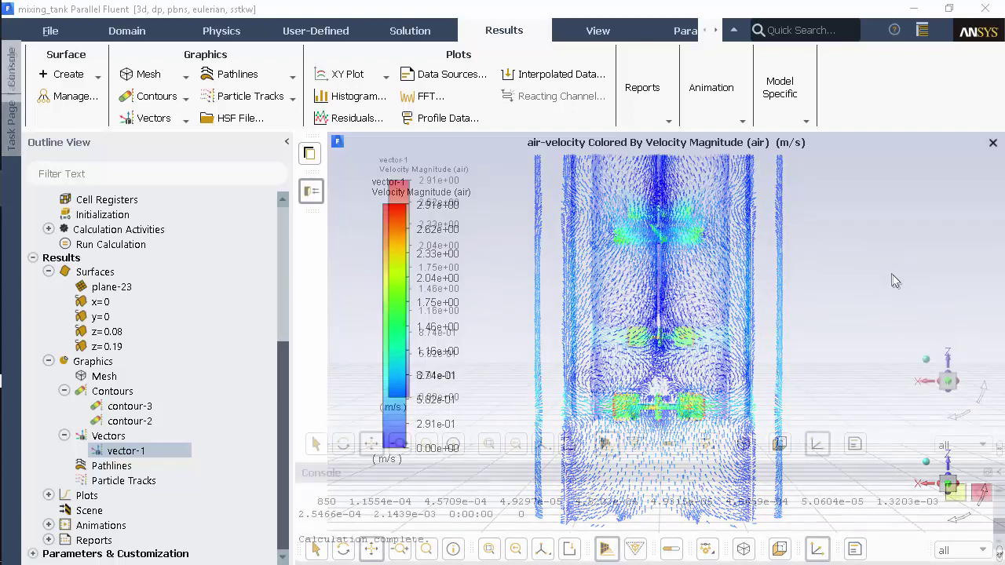
click(658, 113)
Report the rbt-wall moment about axis (0,0,-1) through the origin (0,0,0)
click(660, 184)
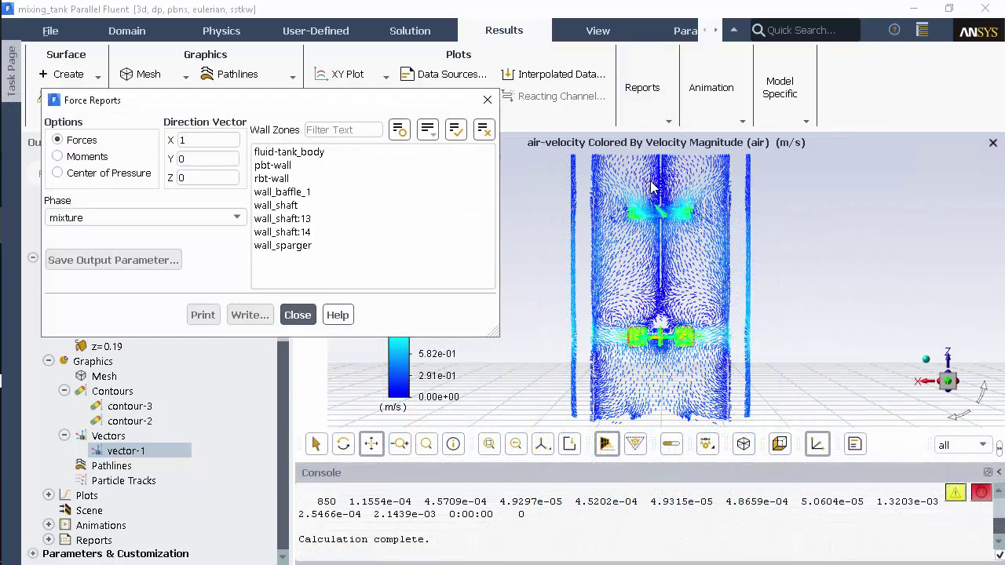
click(87, 157)
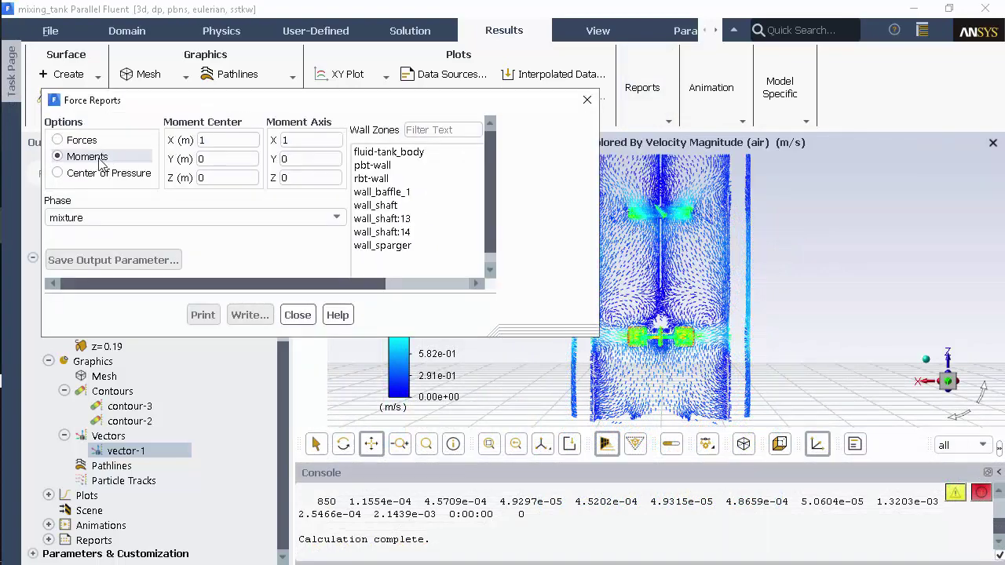
double_click(210, 140)
text(0)
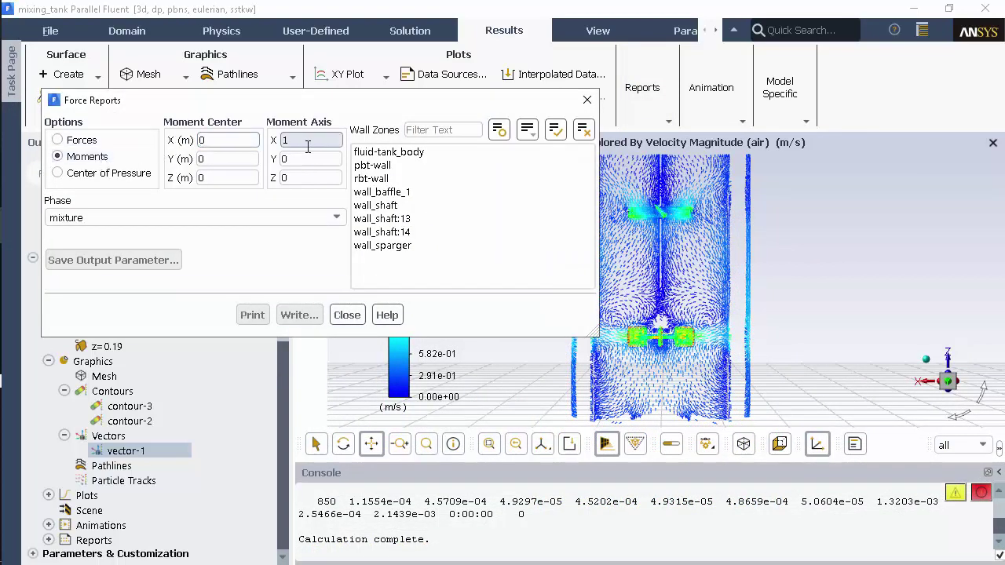
double_click(309, 139)
text(0)
double_click(310, 177)
text(-1)
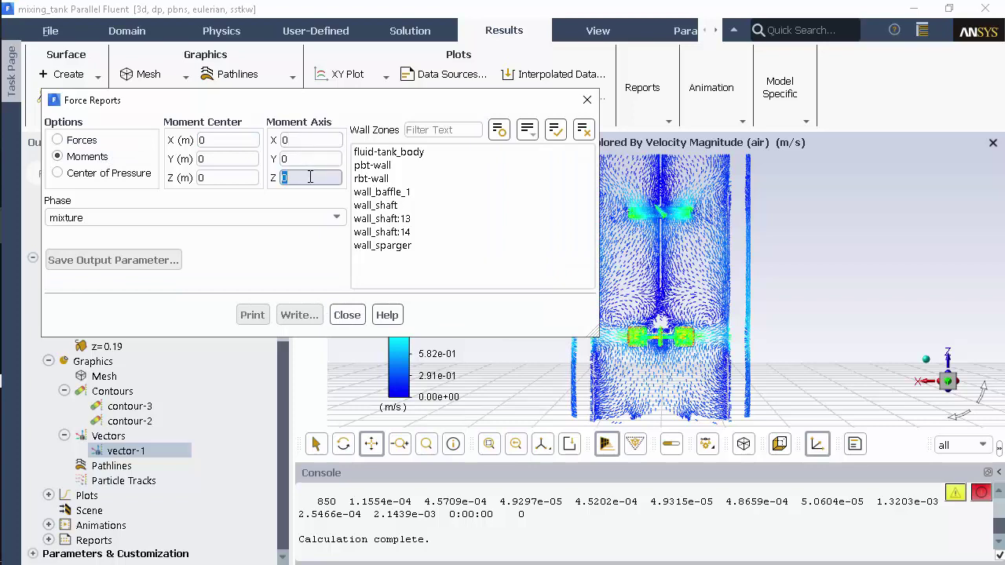
click(368, 179)
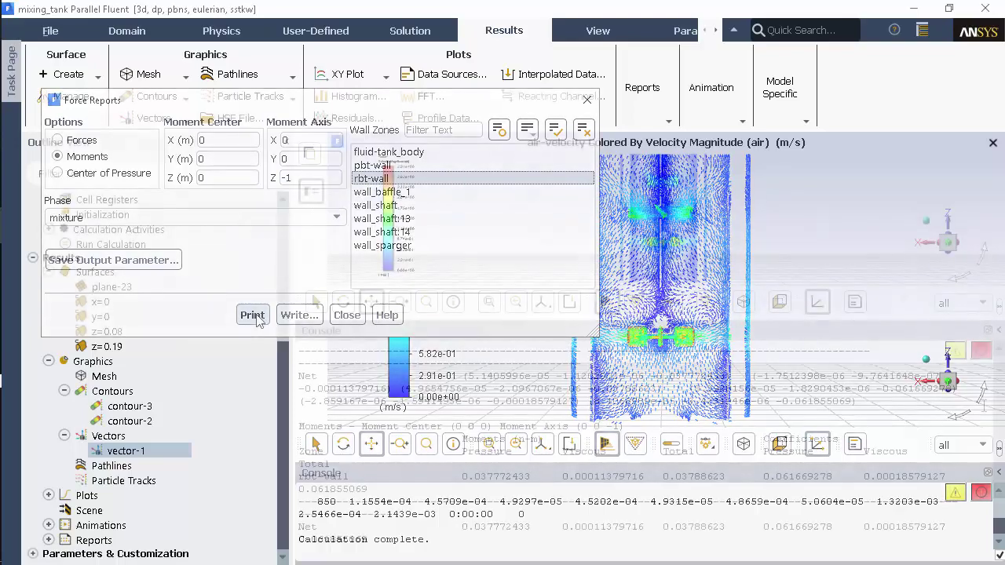